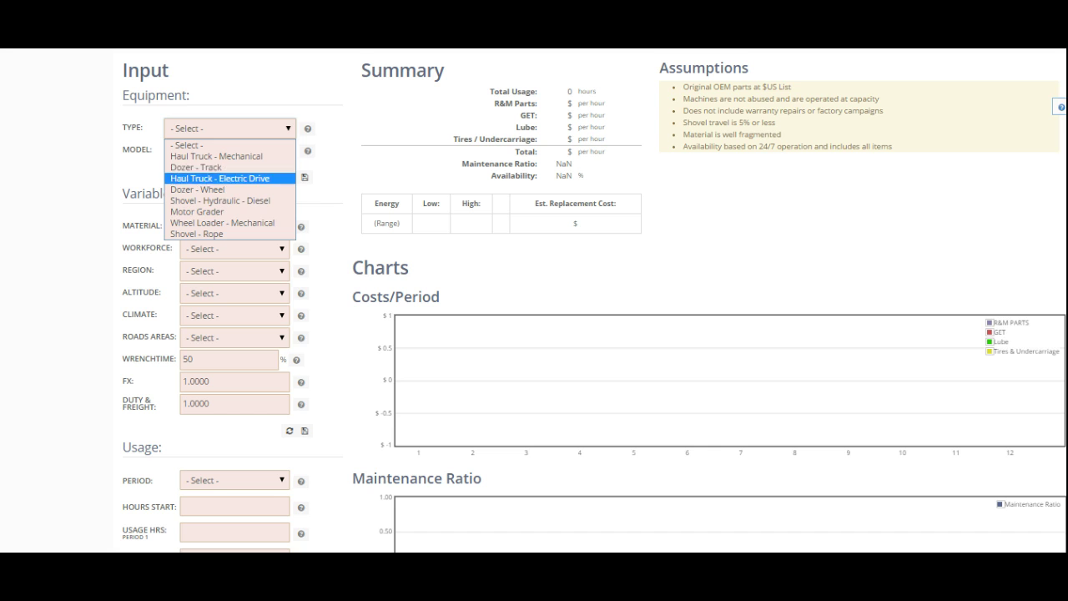
- View the models offered for the Haul Truck - Electric Drive type and for the Shovel - Hydraulic - Diesel type
{"action": "left_click", "coordinate": [219, 178]}
{"action": "left_click", "coordinate": [230, 150]}
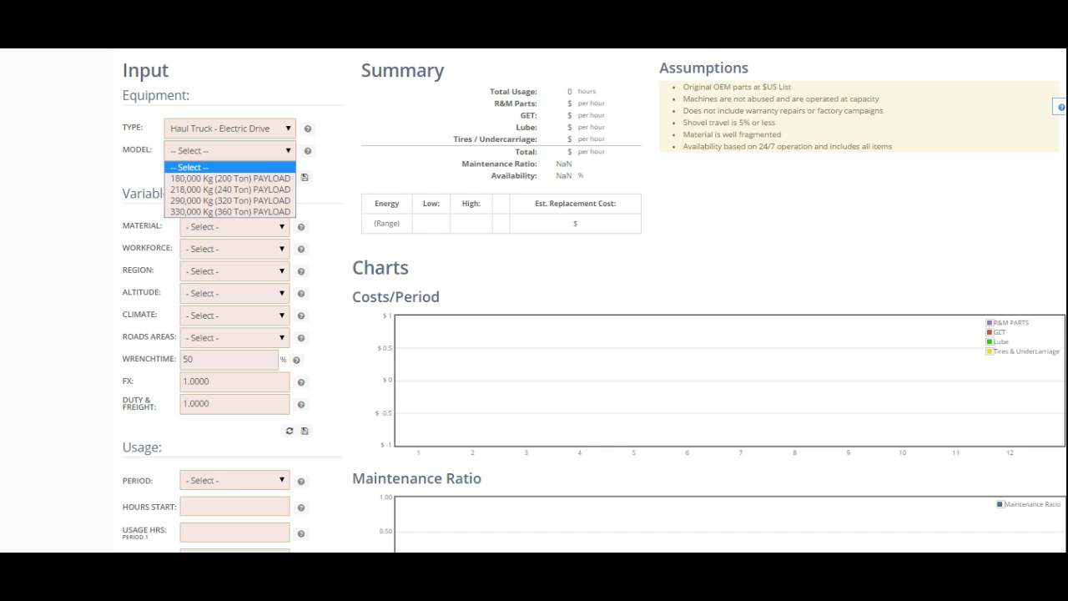
{"action": "left_click", "coordinate": [229, 128]}
{"action": "left_click", "coordinate": [227, 200]}
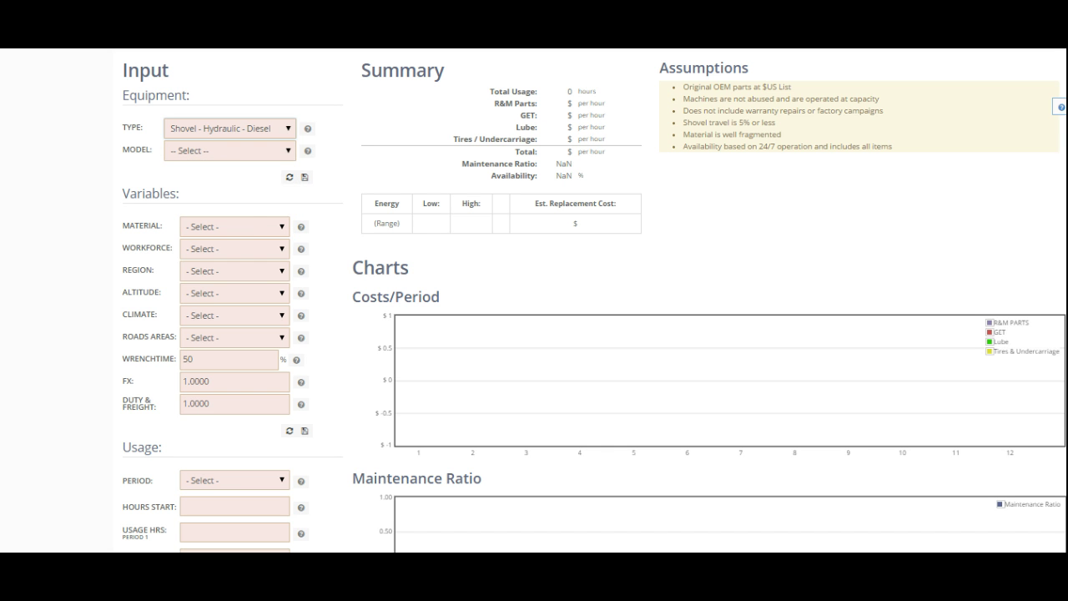
{"action": "left_click", "coordinate": [229, 150]}
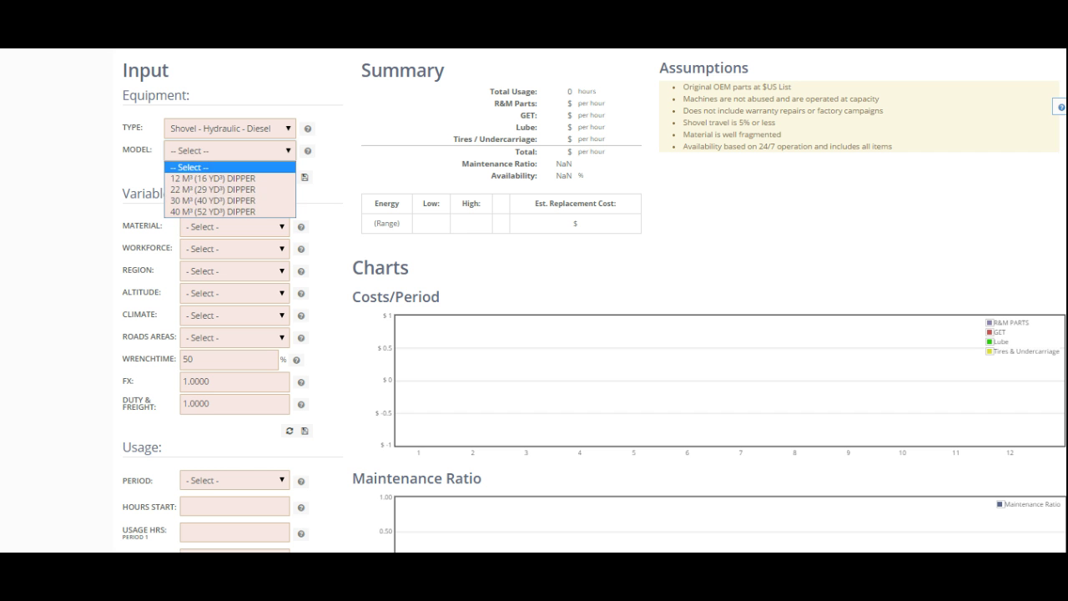
- Set the equipment type to Haul Truck - Electric Drive and the model to 218,000 Kg (240 Ton) PAYLOAD
{"action": "left_click", "coordinate": [230, 128]}
{"action": "left_click", "coordinate": [226, 167]}
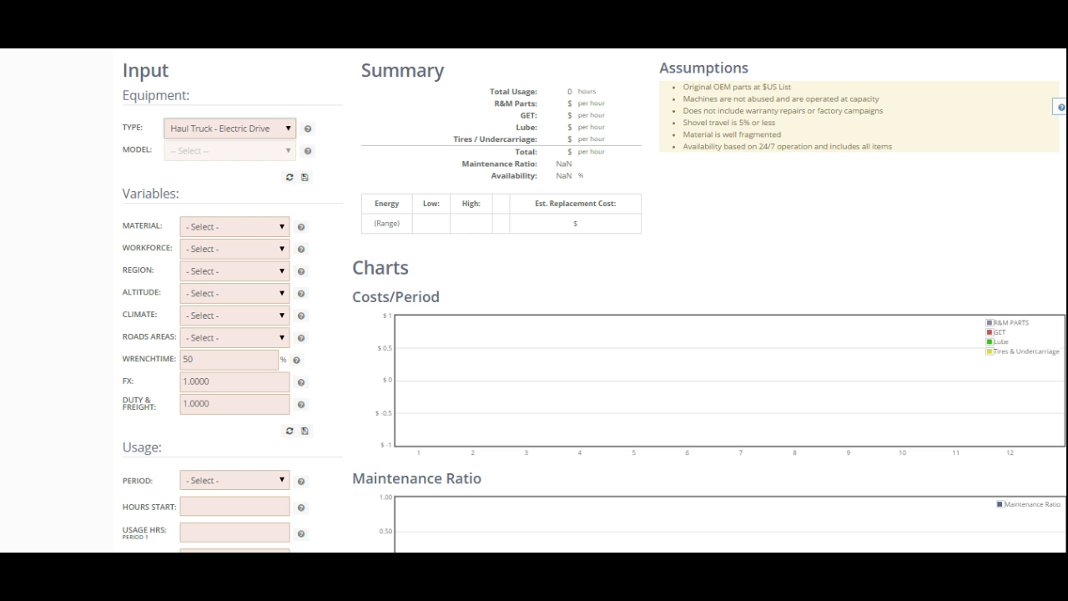
{"action": "left_click", "coordinate": [230, 151]}
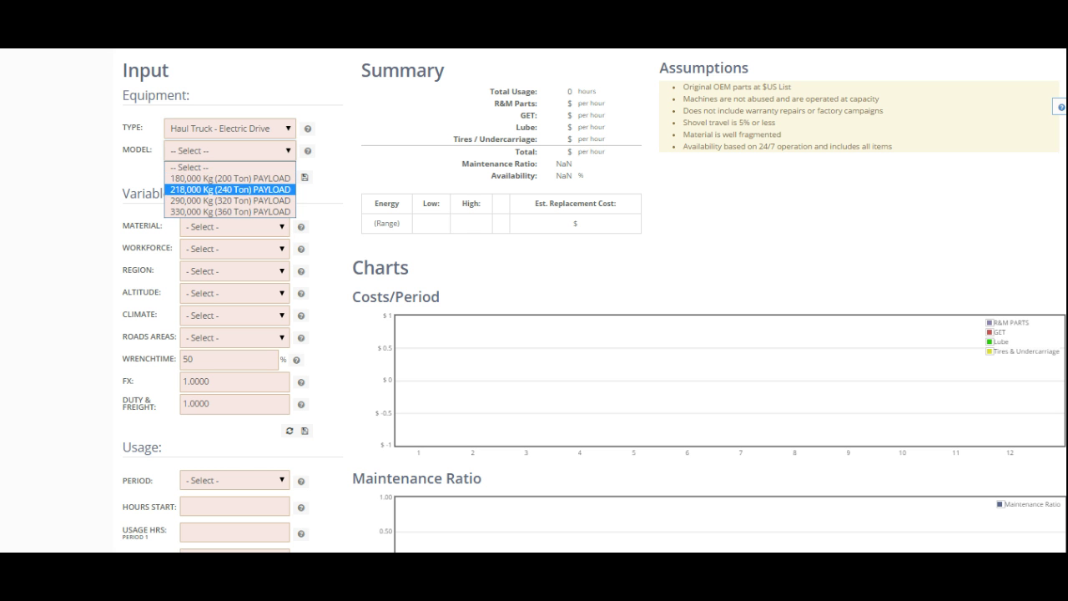
{"action": "left_click", "coordinate": [226, 183]}
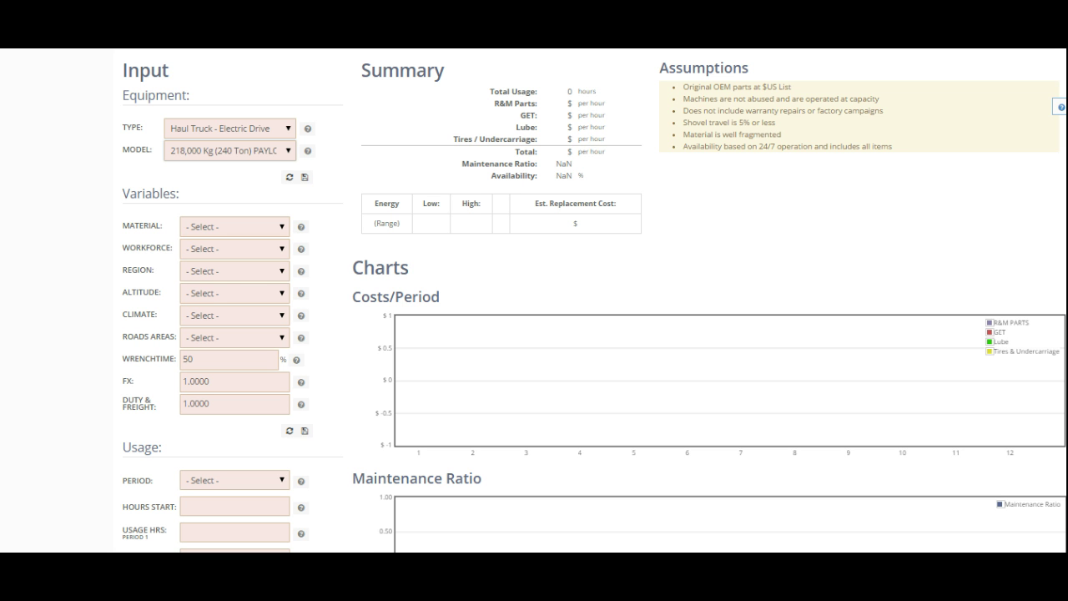
- Read the help notes for the Material, Workforce, Region, Altitude, Climate and Roads Areas variables
{"action": "left_click", "coordinate": [301, 226]}
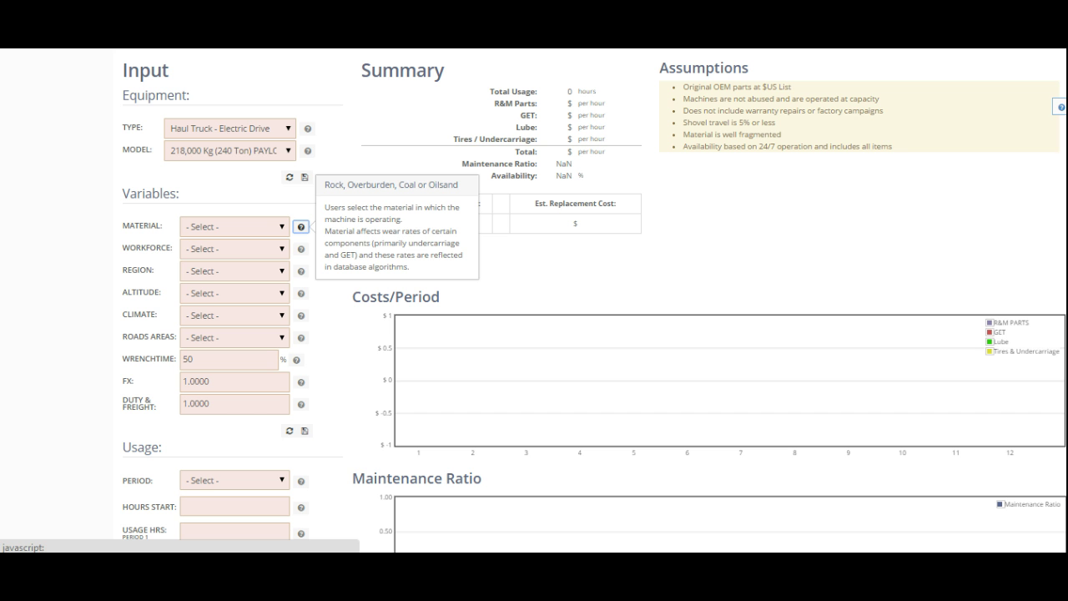
{"action": "left_click", "coordinate": [302, 248]}
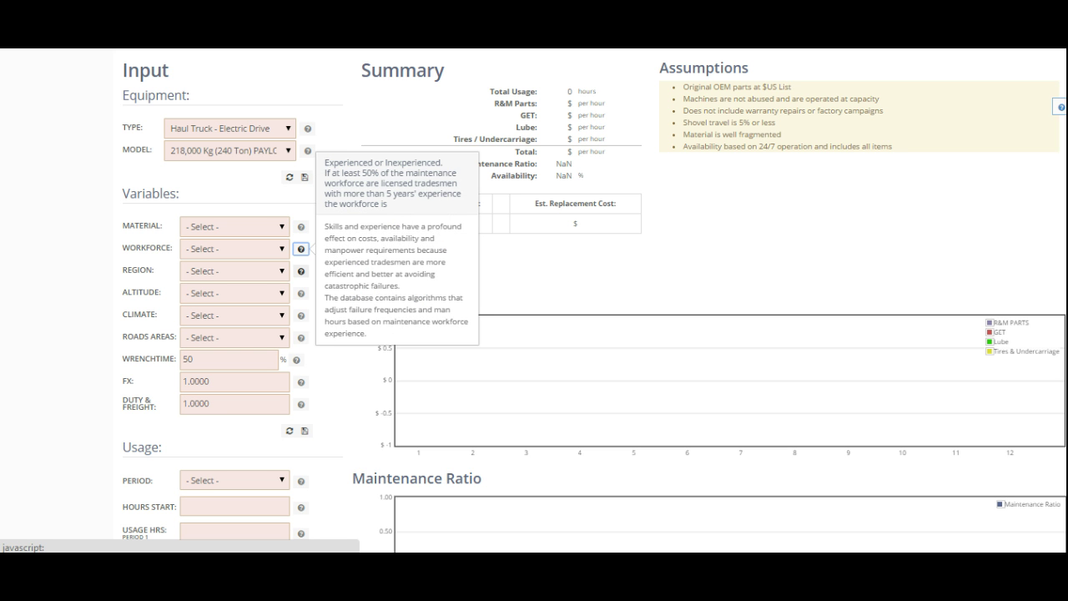
{"action": "left_click", "coordinate": [301, 270]}
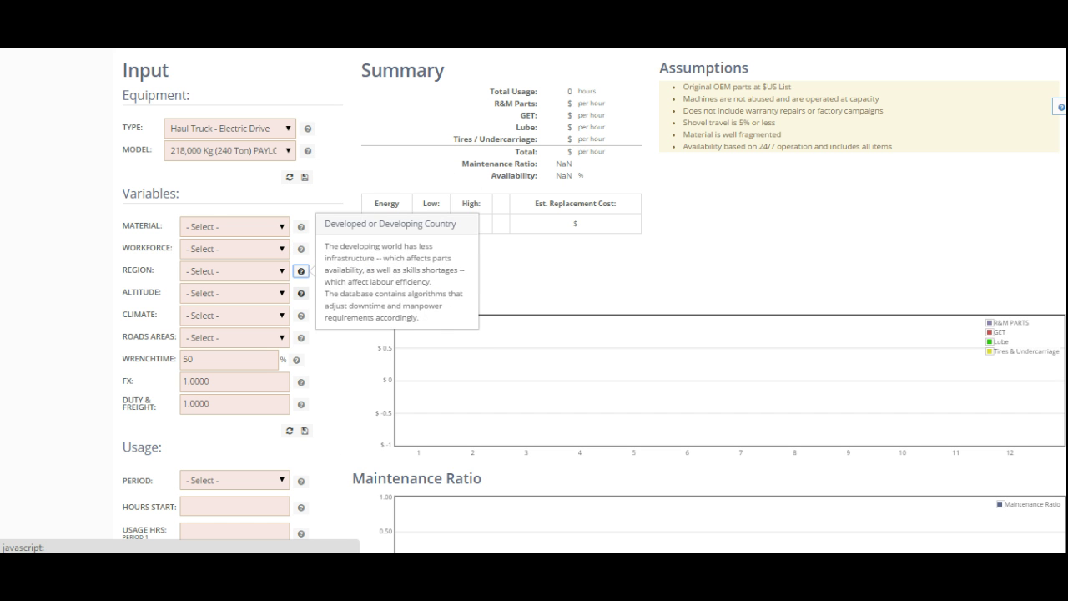
{"action": "left_click", "coordinate": [301, 293]}
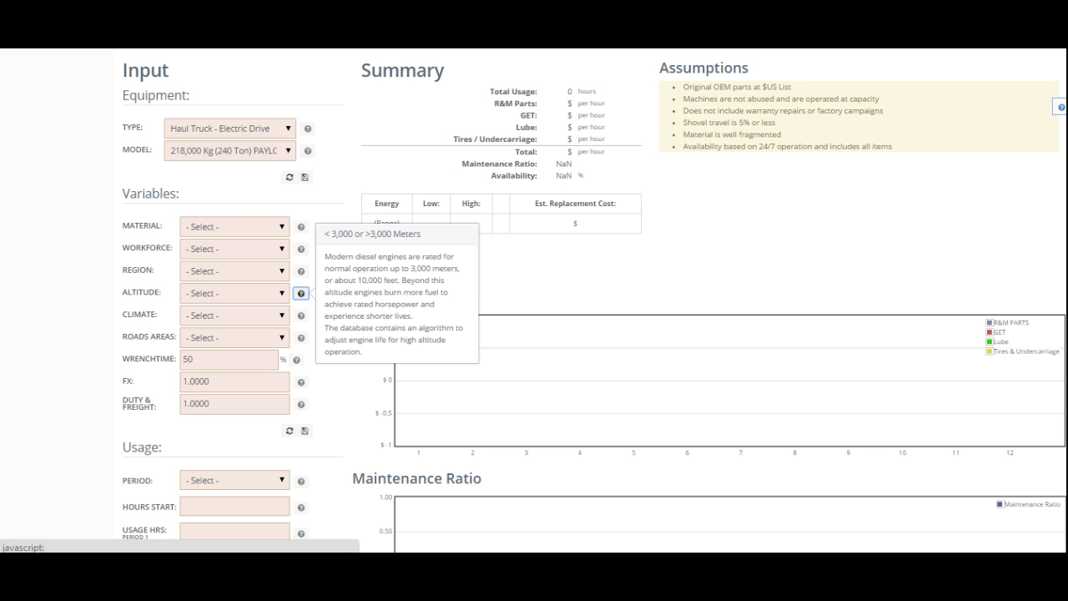
{"action": "left_click", "coordinate": [301, 316]}
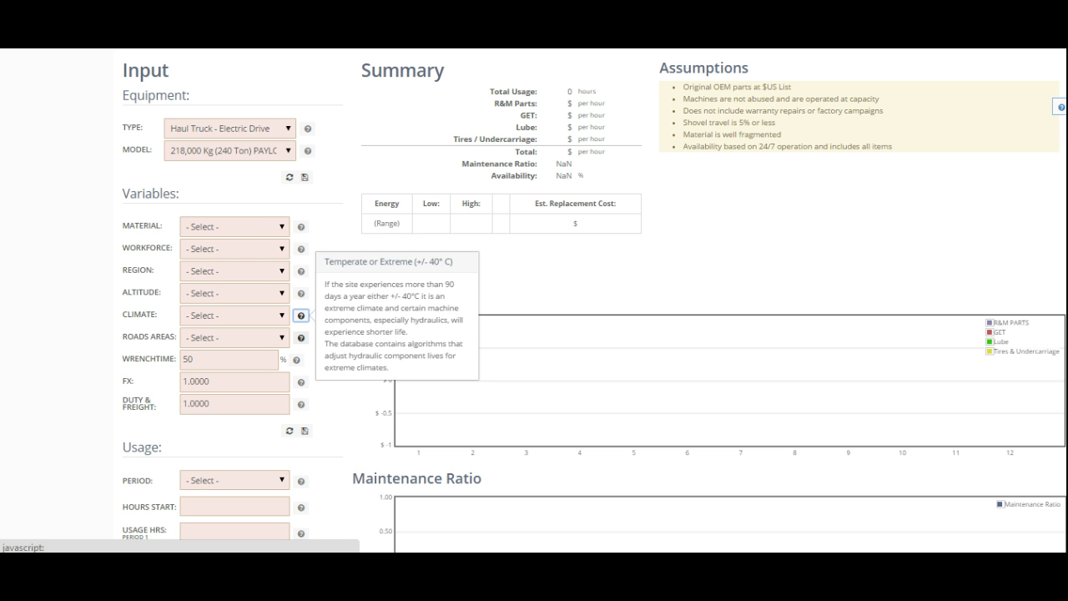
{"action": "left_click", "coordinate": [301, 337]}
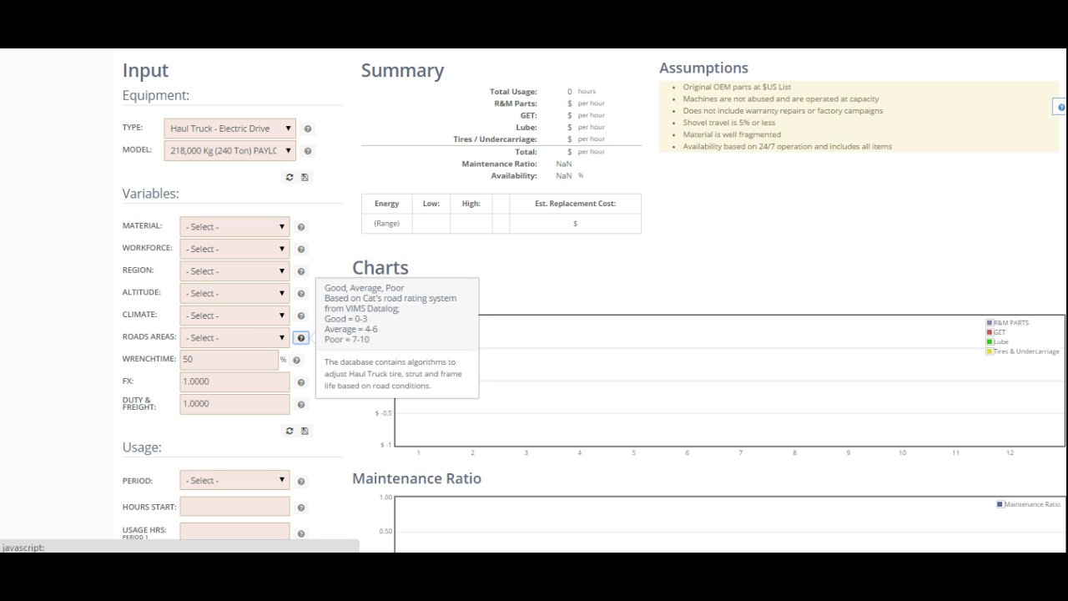
- Set the material to Overburden and, after consulting its help note, the workforce to Inexperienced
{"action": "left_click", "coordinate": [234, 227]}
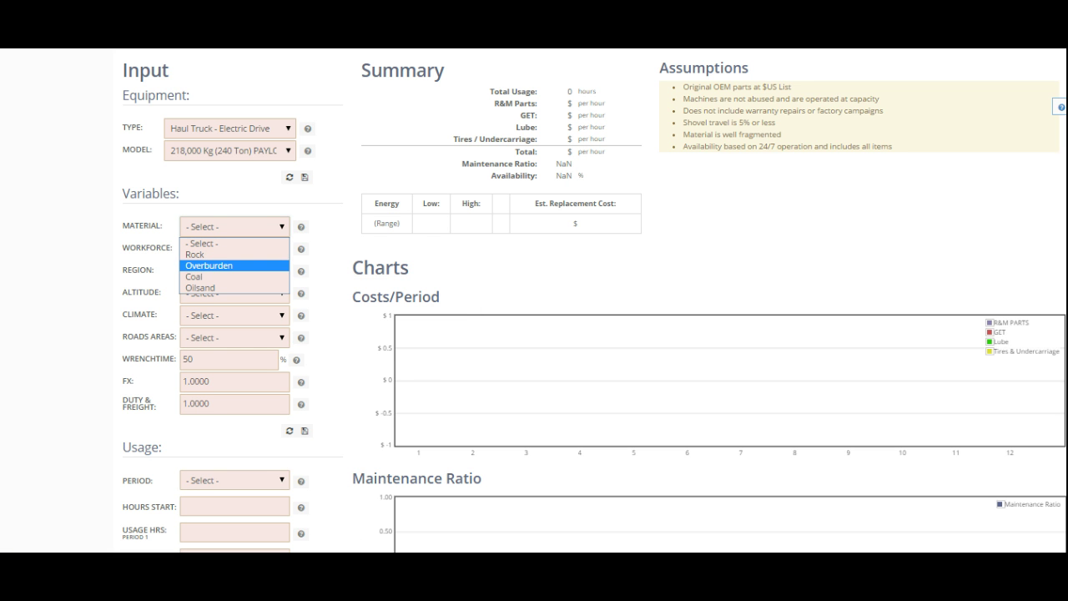
{"action": "key", "text": "Return"}
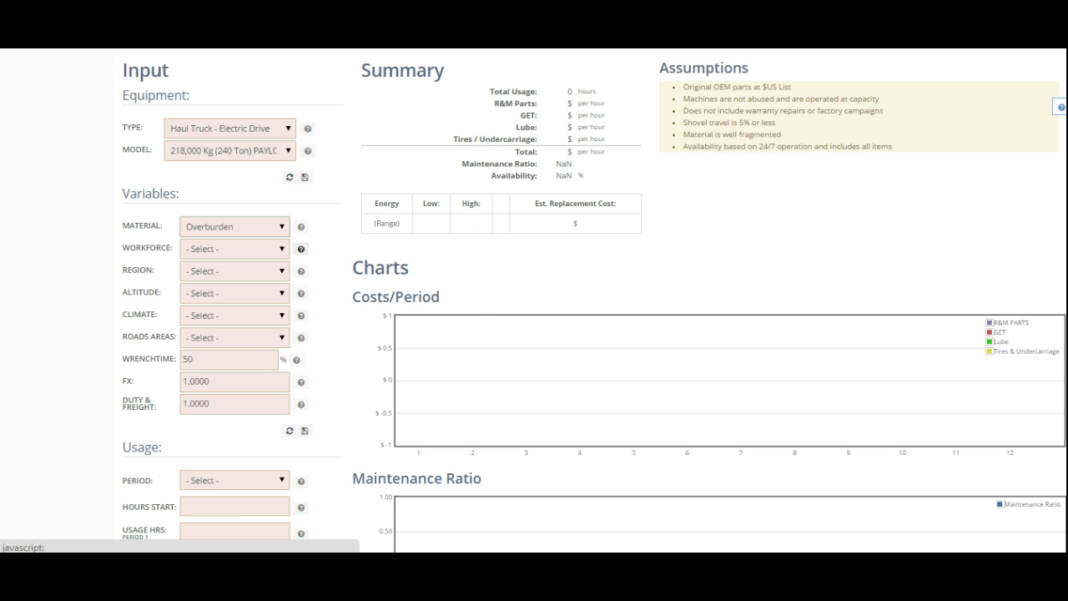
{"action": "left_click", "coordinate": [301, 249]}
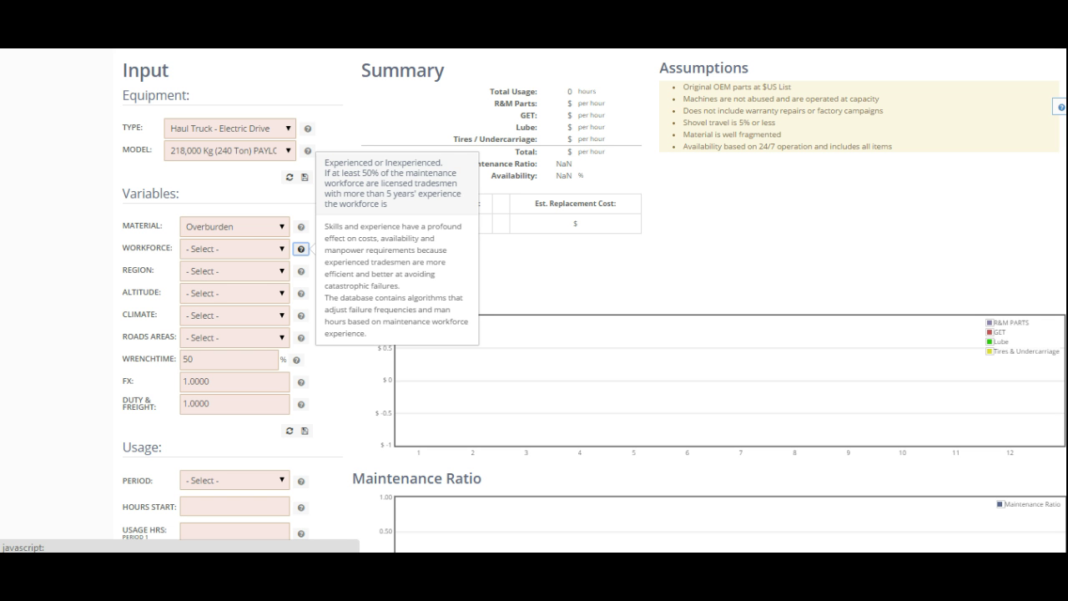
{"action": "left_click", "coordinate": [250, 249]}
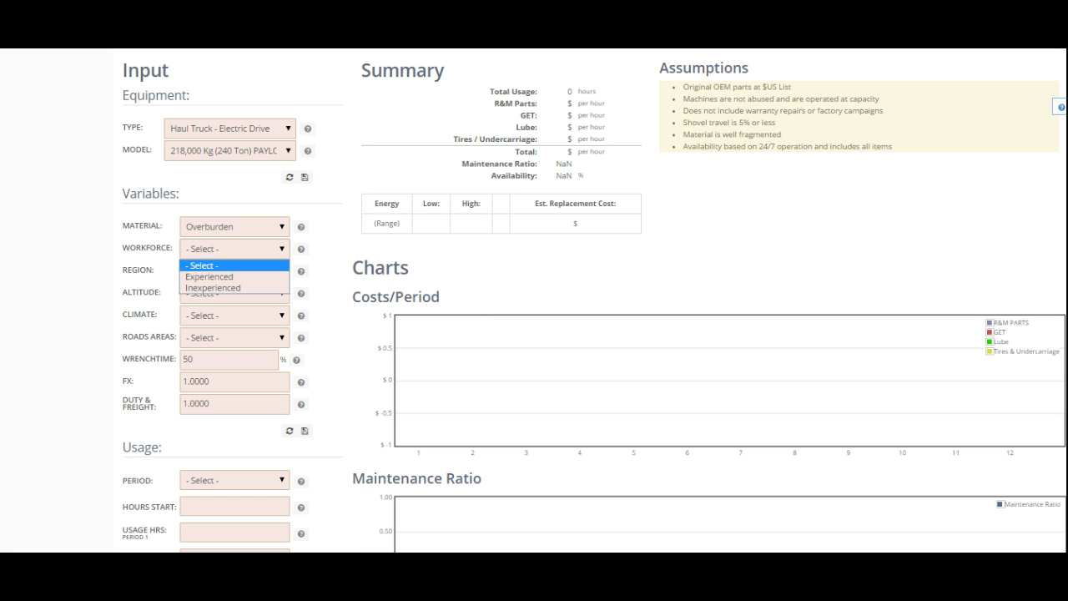
{"action": "left_click", "coordinate": [213, 288]}
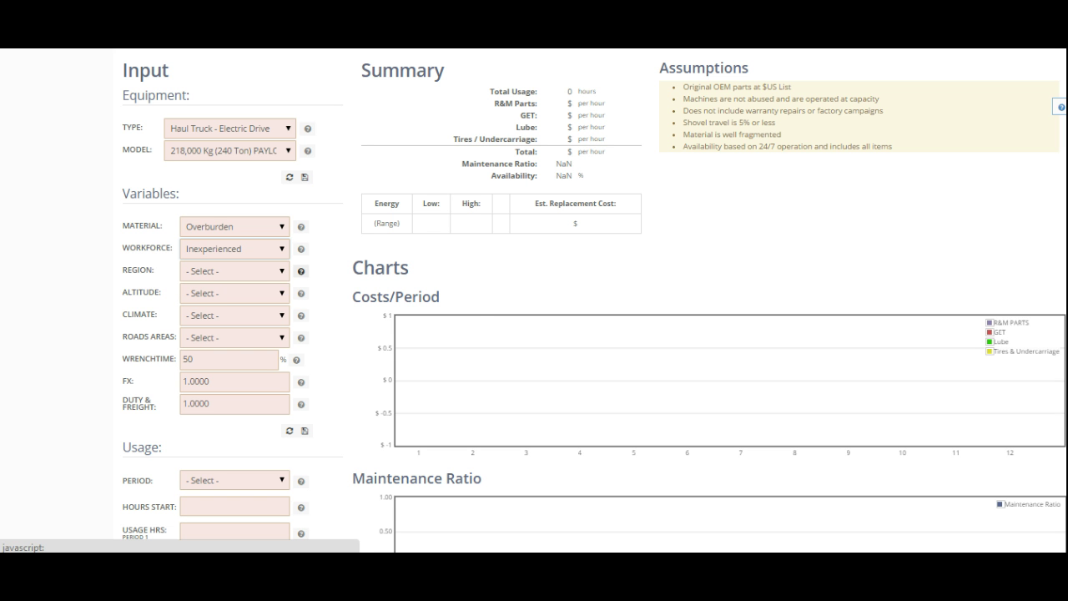
- Set the region to Developed Country and the altitude to <3000 Meters, consulting each variable's help note
{"action": "left_click", "coordinate": [301, 270]}
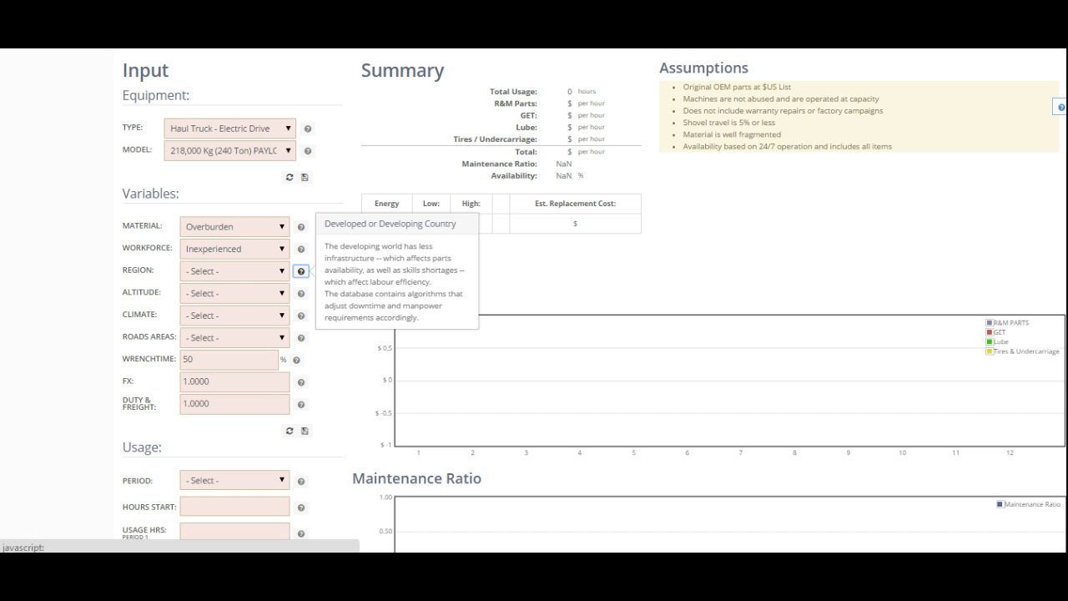
{"action": "left_click", "coordinate": [234, 270]}
{"action": "left_click", "coordinate": [217, 296]}
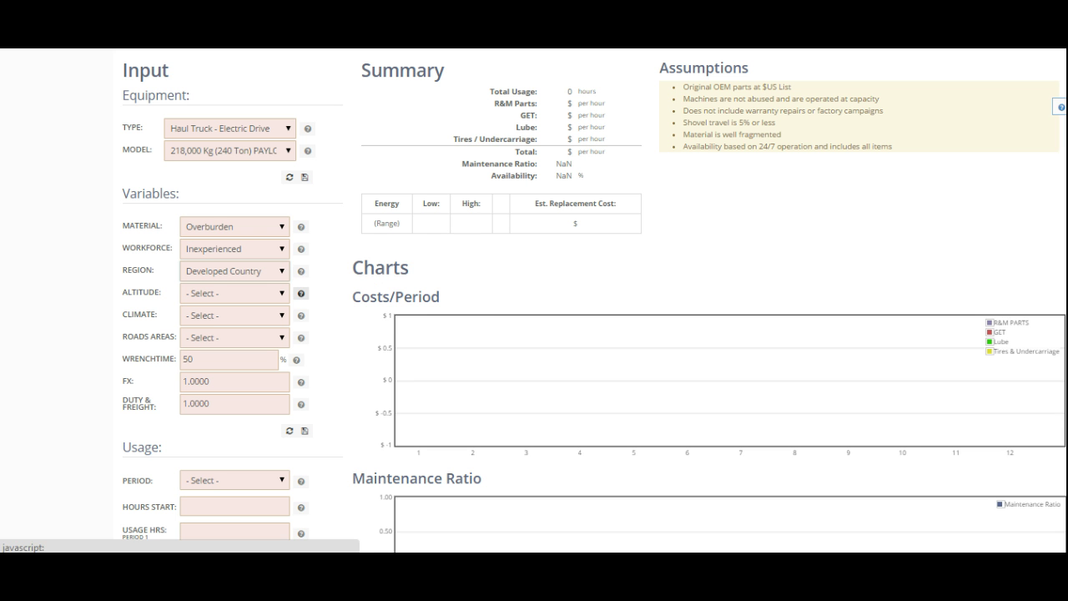
{"action": "left_click", "coordinate": [301, 293]}
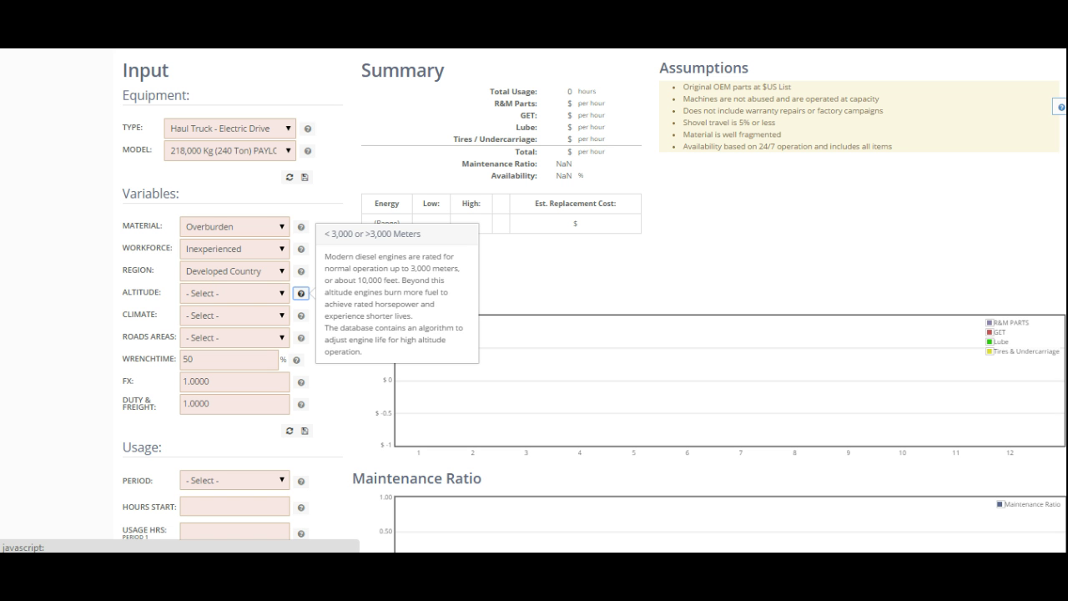
{"action": "left_click", "coordinate": [233, 292]}
{"action": "left_click", "coordinate": [215, 322]}
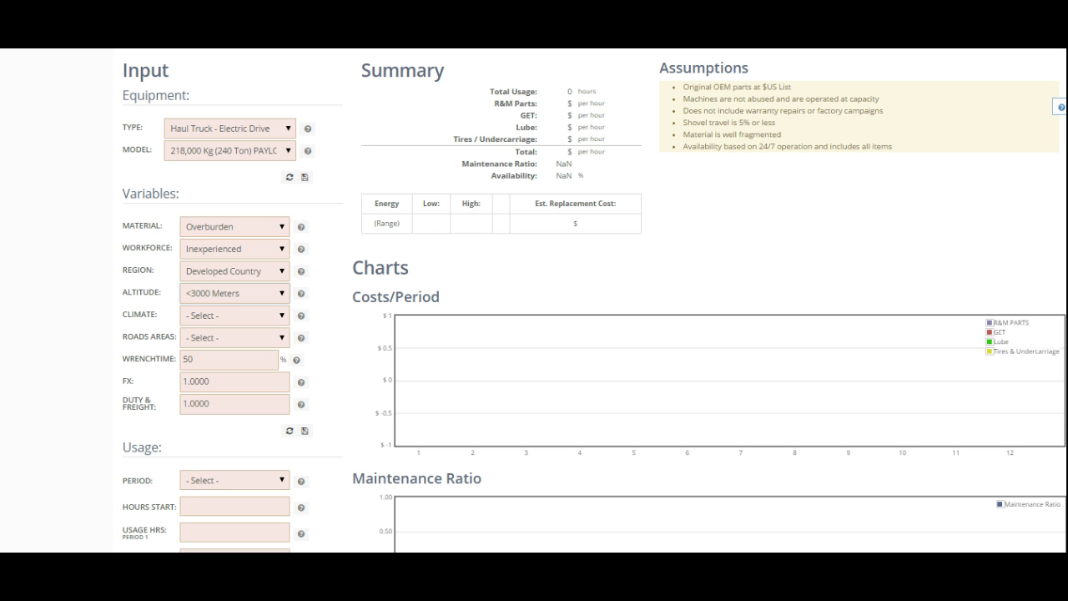
- Set the climate to +/- 40 degrees Celsuis and the roads areas condition to Good
{"action": "left_click", "coordinate": [234, 315]}
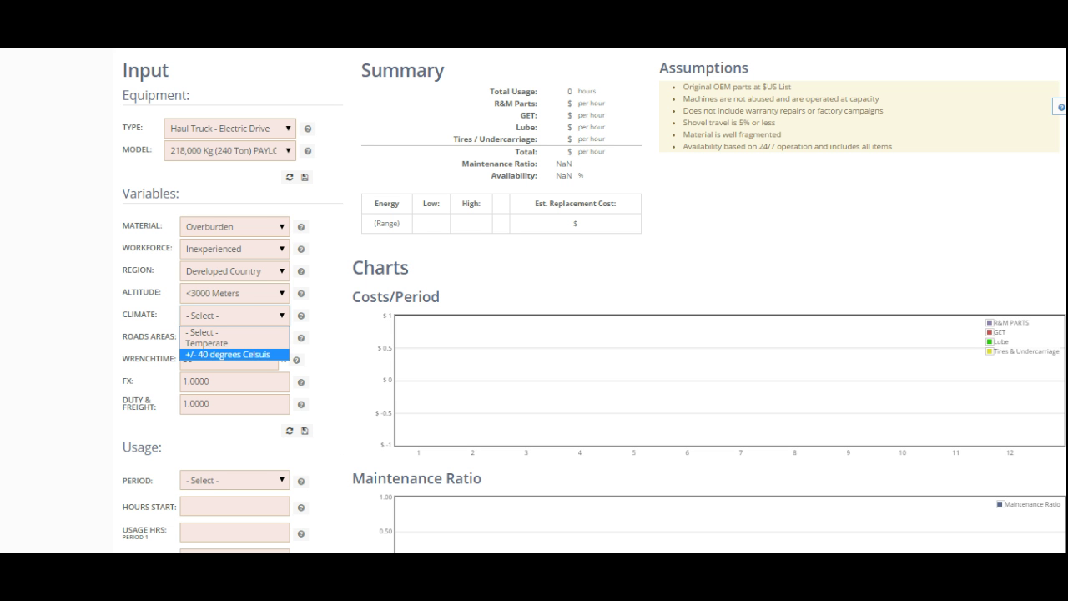
{"action": "key", "text": "Return"}
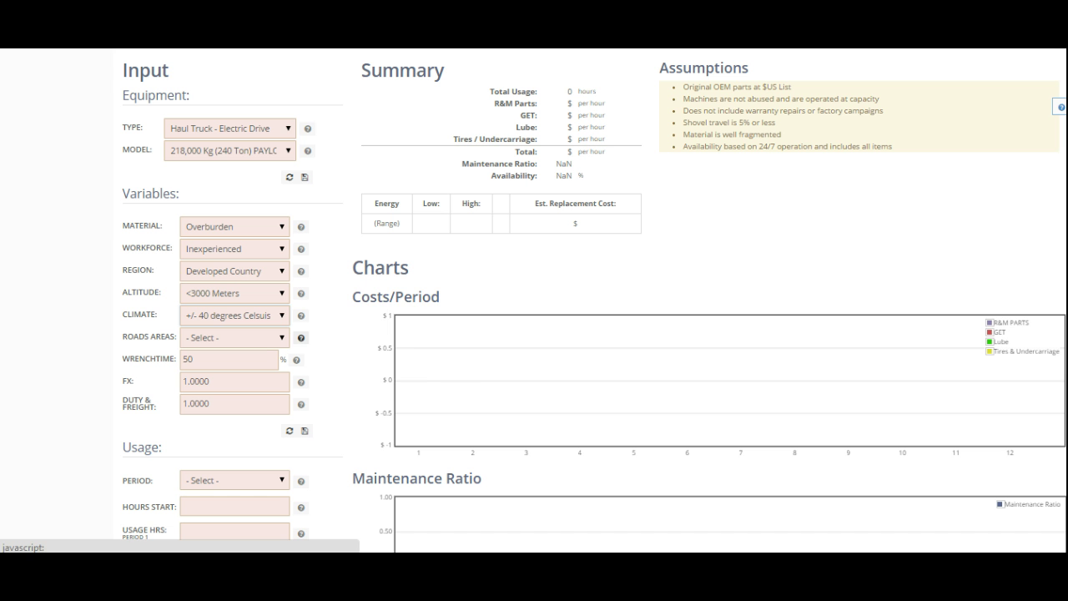
{"action": "mouse_move", "coordinate": [301, 337]}
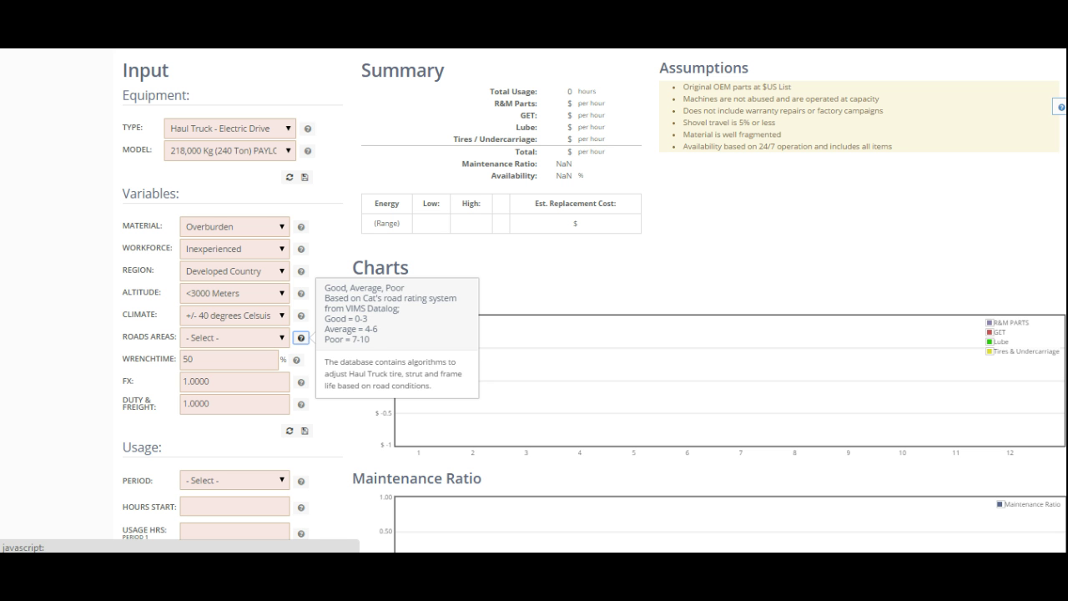
{"action": "left_click", "coordinate": [233, 337]}
{"action": "left_click", "coordinate": [196, 366]}
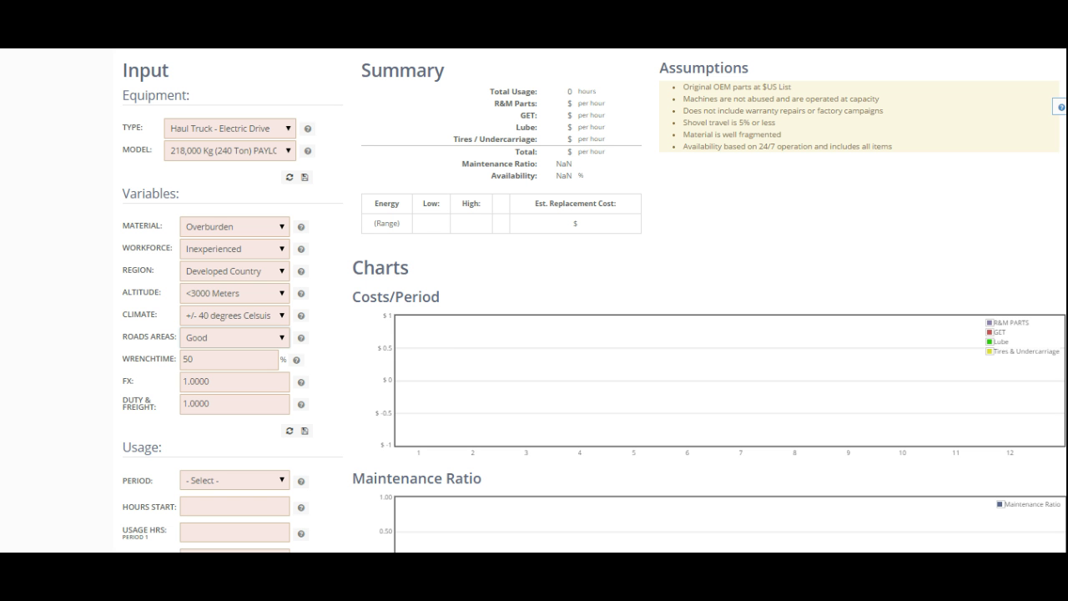
- Read the Wrenchtime and FX help notes, and try an FX factor of 1.1000 before restoring it to 1.0000
{"action": "left_click", "coordinate": [296, 359]}
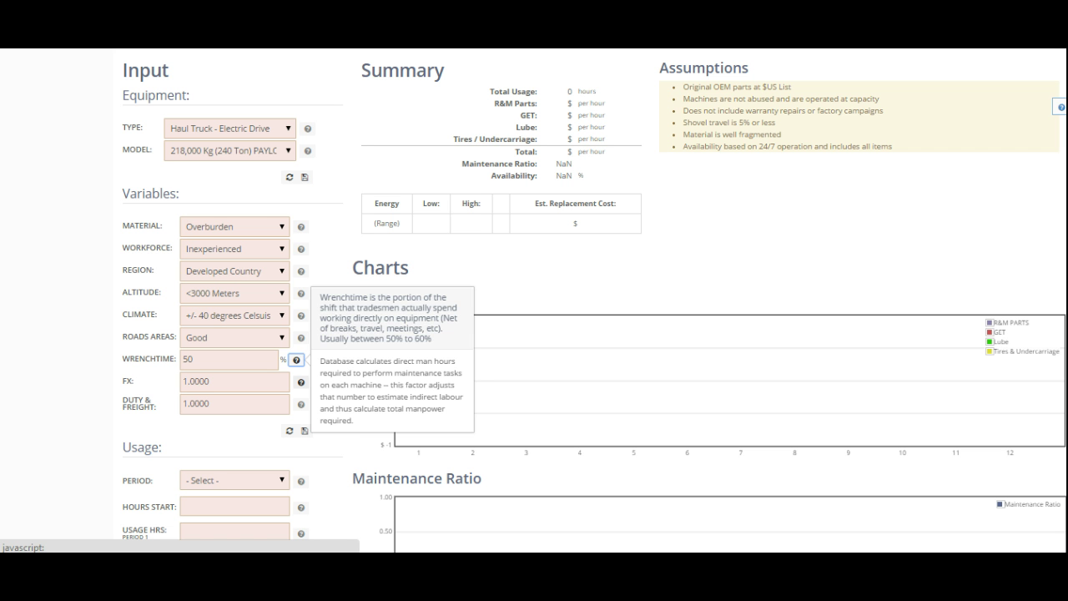
{"action": "left_click", "coordinate": [301, 382]}
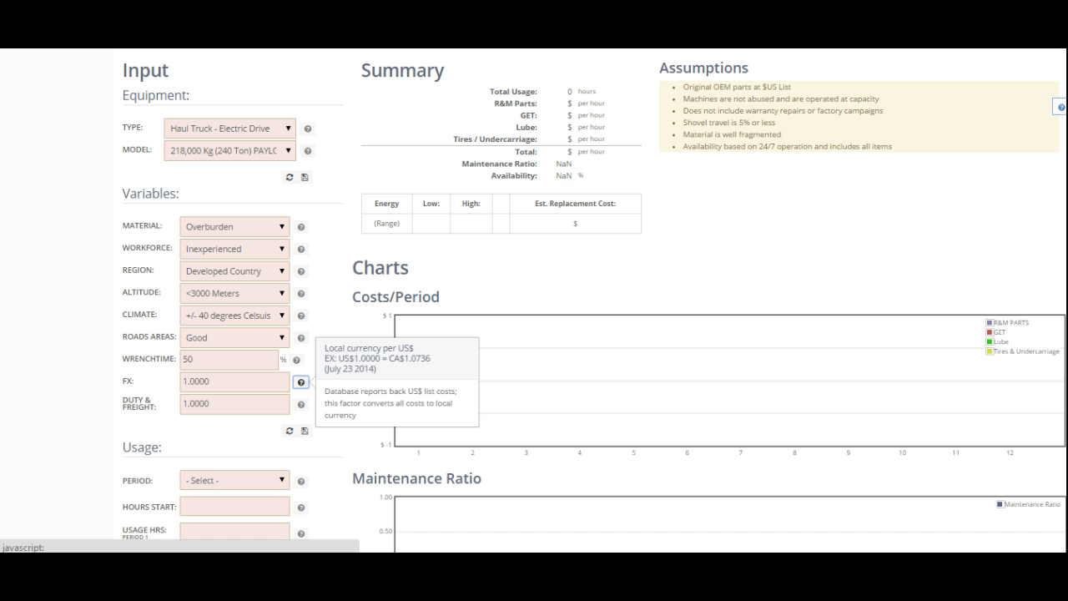
{"action": "left_click", "coordinate": [194, 380]}
{"action": "key", "text": "BackSpace"}
{"action": "type", "text": "1"}
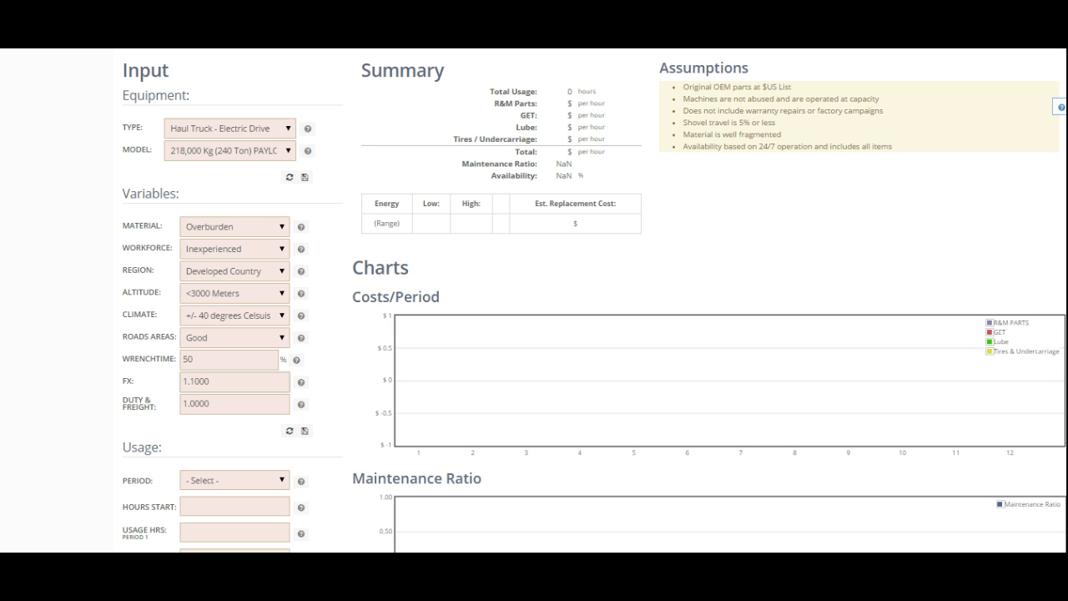
{"action": "key", "text": "BackSpace"}
{"action": "type", "text": "0"}
- Read the Duty & Freight help note, and try a factor of 0.9 before restoring it to 1.0000
{"action": "left_click", "coordinate": [301, 404]}
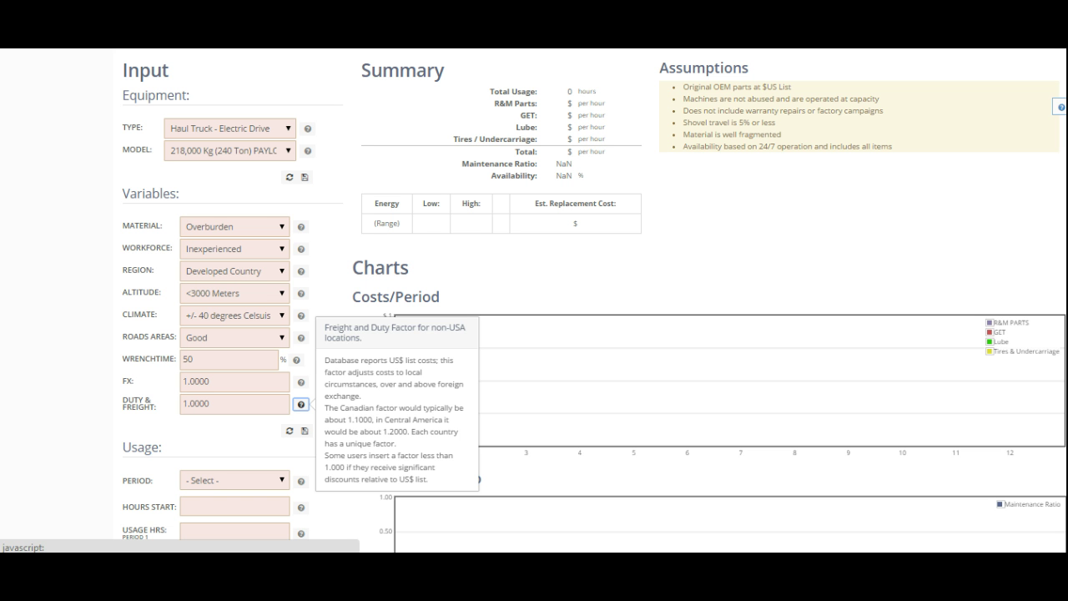
{"action": "left_click", "coordinate": [182, 403]}
{"action": "type", "text": "0"}
{"action": "type", "text": ".9"}
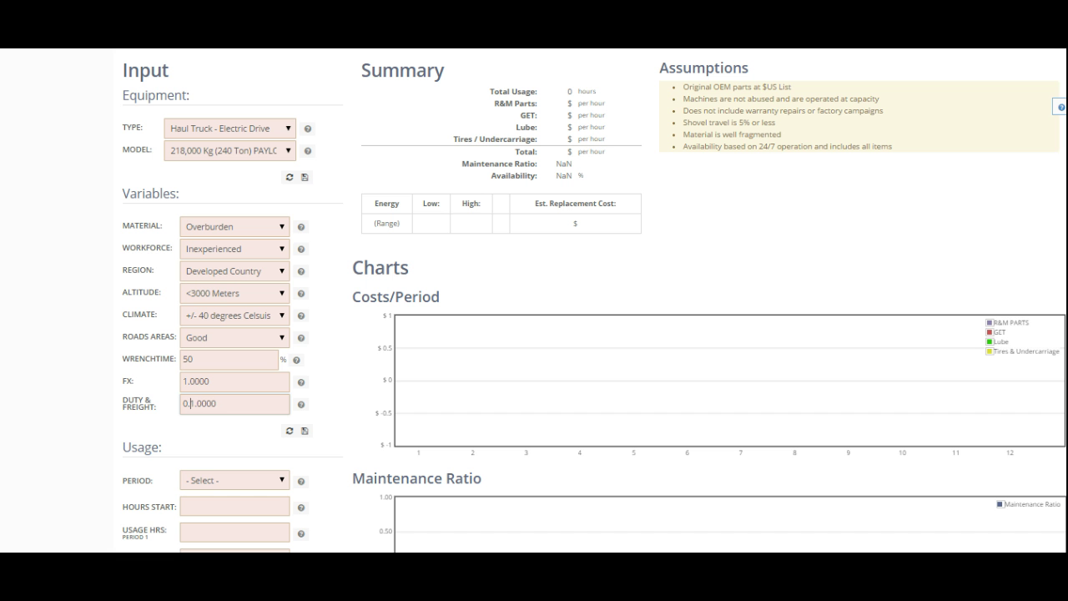
{"action": "key", "text": "Delete"}
{"action": "key", "text": "Delete"}
{"action": "left_click", "coordinate": [183, 403]}
{"action": "type", "text": "1.0"}
{"action": "key", "text": "Delete"}
{"action": "key", "text": "Delete"}
{"action": "key", "text": "Delete"}
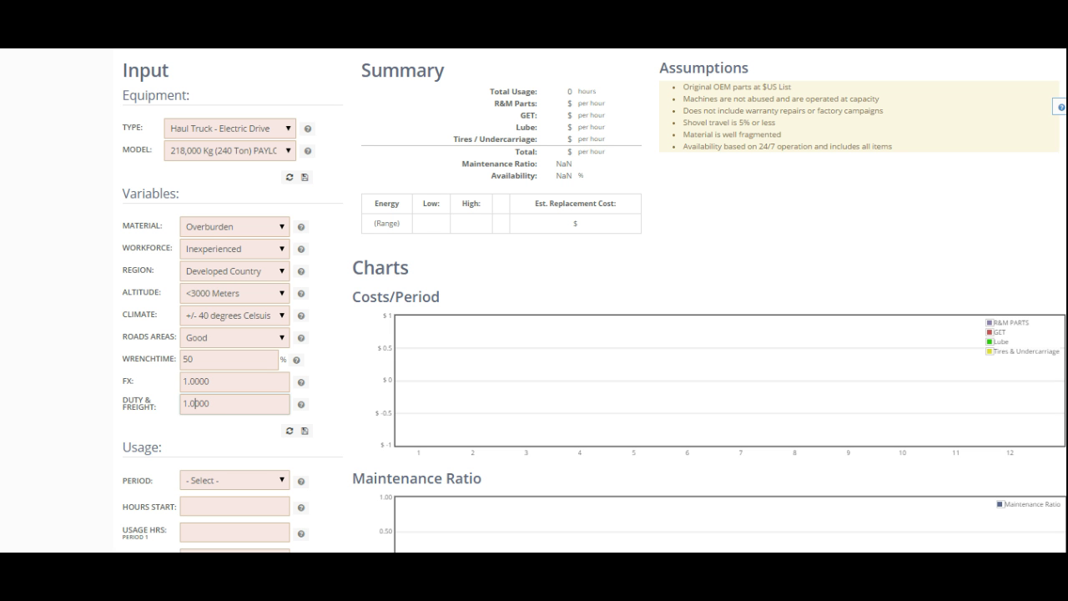